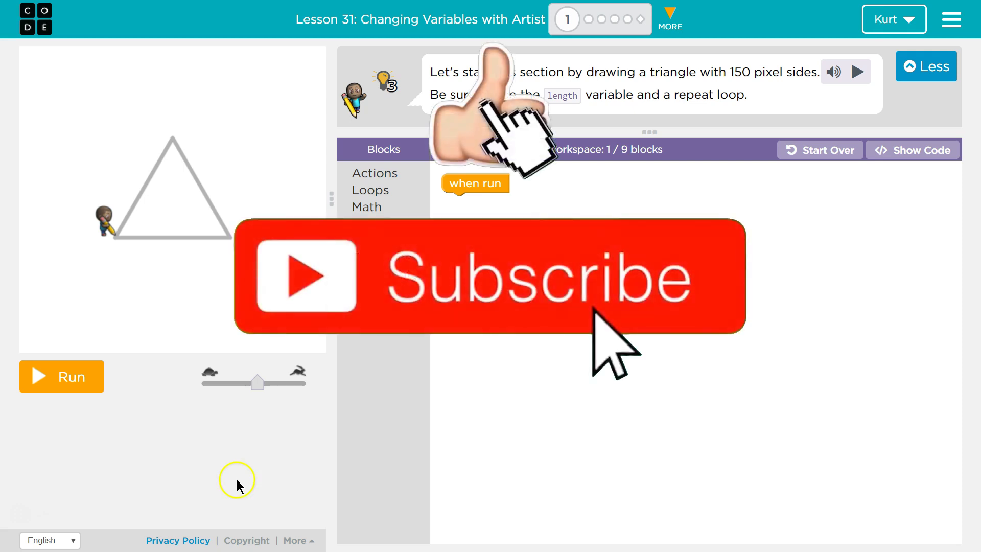
# Place 'set length to' under when run with a number block set to 150
pyautogui.click(400, 247)
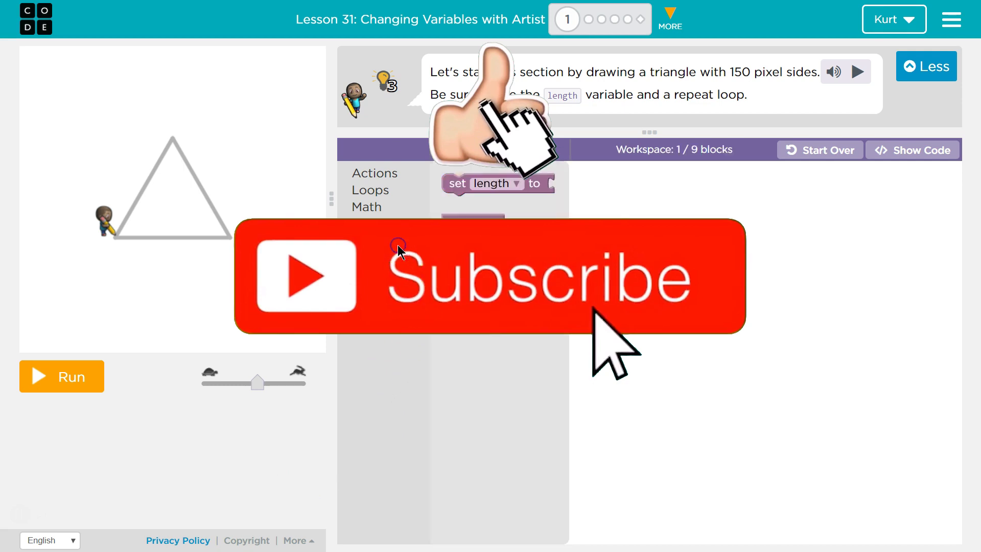
pyautogui.moveTo(462, 194); pyautogui.dragTo(469, 211)
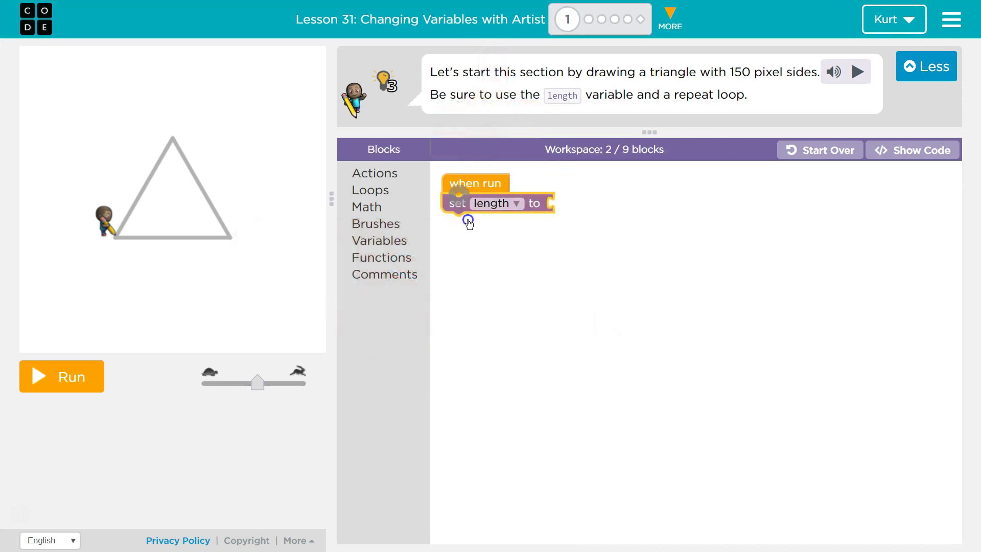
pyautogui.click(372, 209)
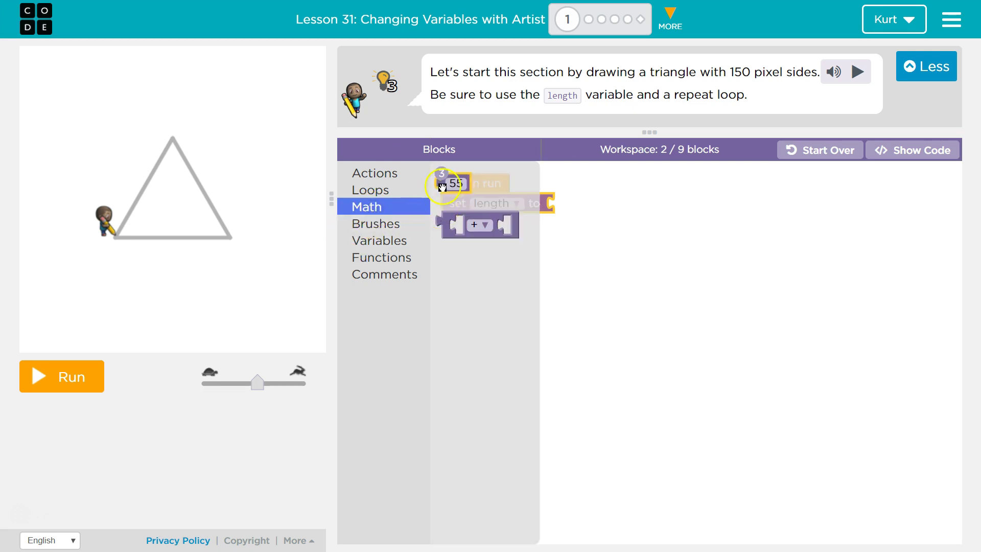
pyautogui.moveTo(452, 183); pyautogui.dragTo(567, 206)
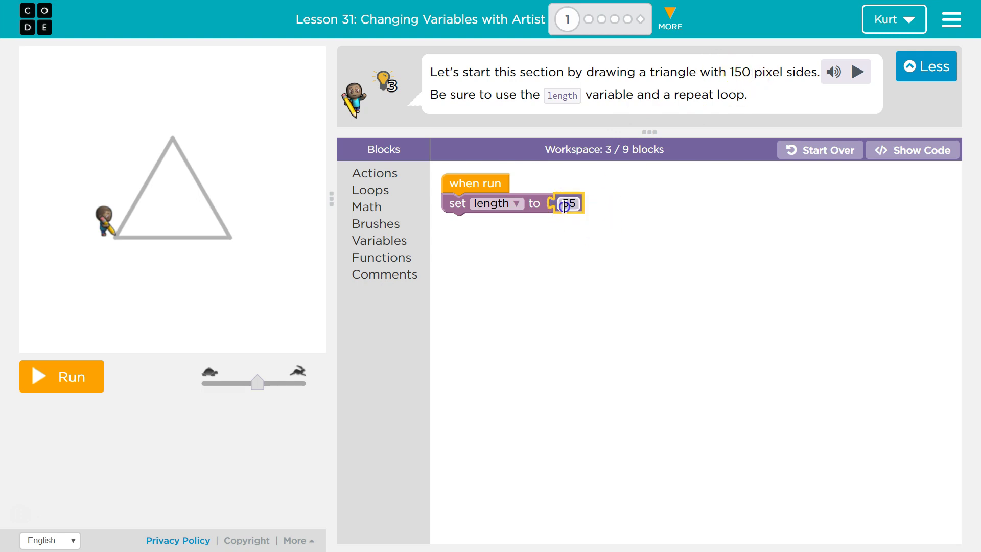
pyautogui.click(569, 202)
pyautogui.write('50')
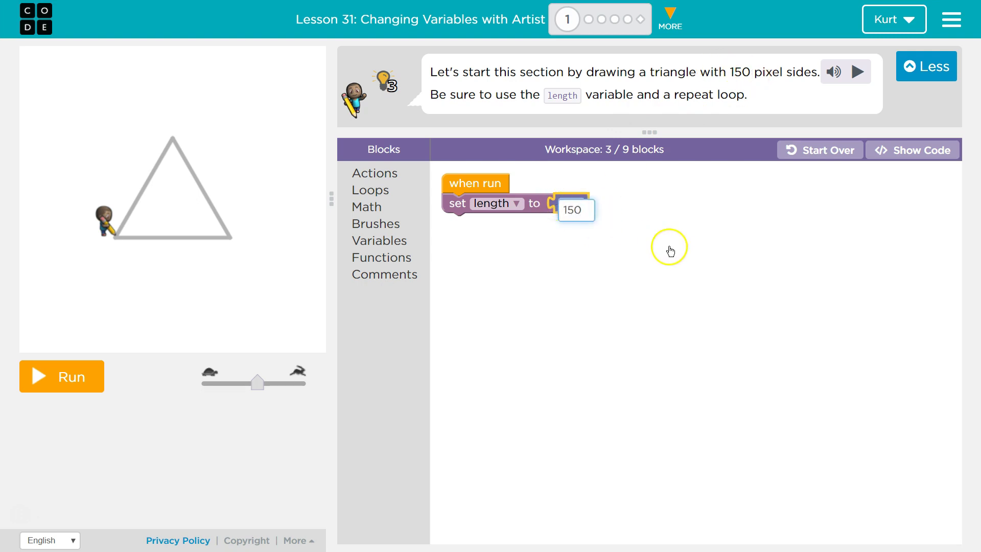
pyautogui.click(669, 246)
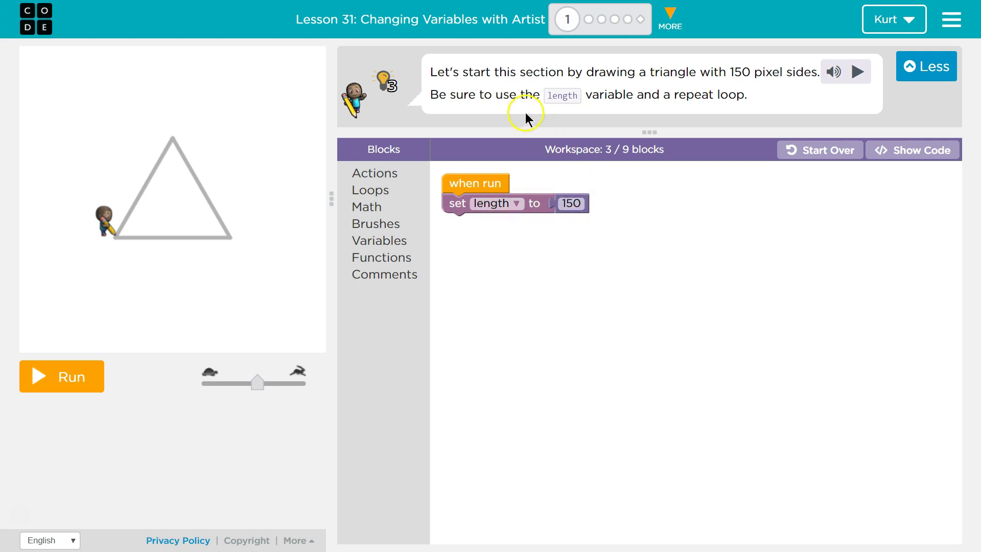
# Attach a 'repeat 3 times' loop below 'set length to 150'
pyautogui.click(374, 191)
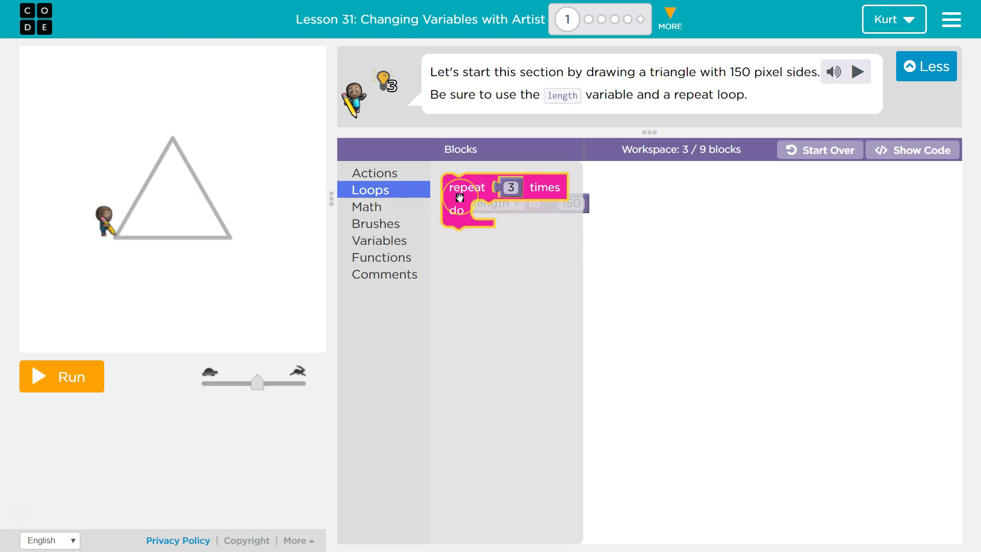
pyautogui.moveTo(464, 191)
pyautogui.moveTo(461, 198); pyautogui.dragTo(462, 248)
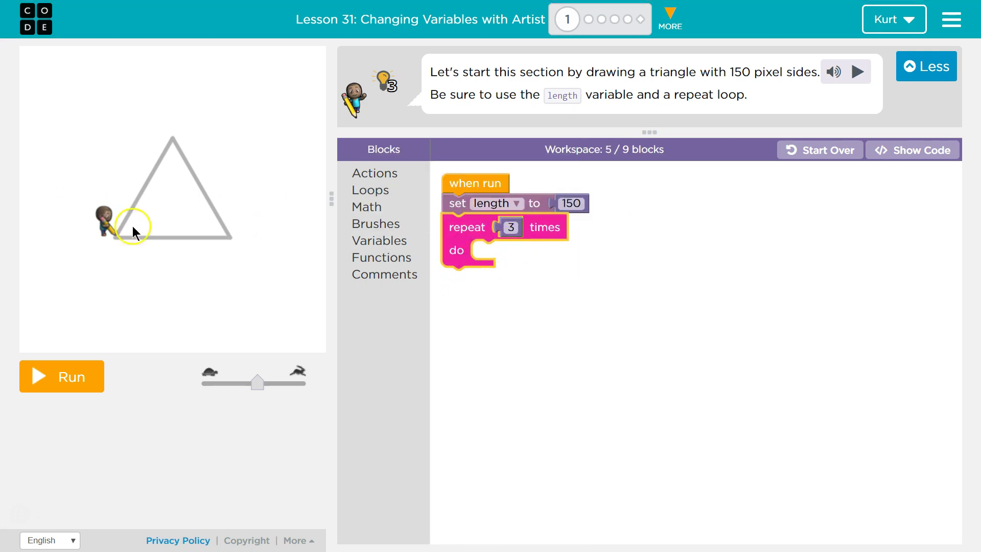
# Fill the loop with 'move forward by length pixels' and 'turn left by 120 degrees'
pyautogui.click(372, 191)
pyautogui.click(377, 176)
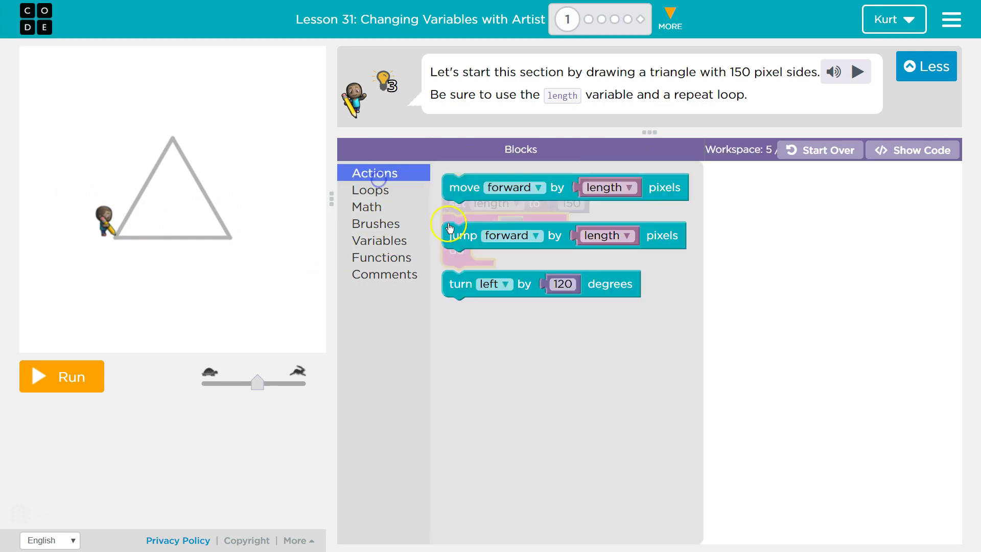
pyautogui.moveTo(464, 187); pyautogui.dragTo(494, 255)
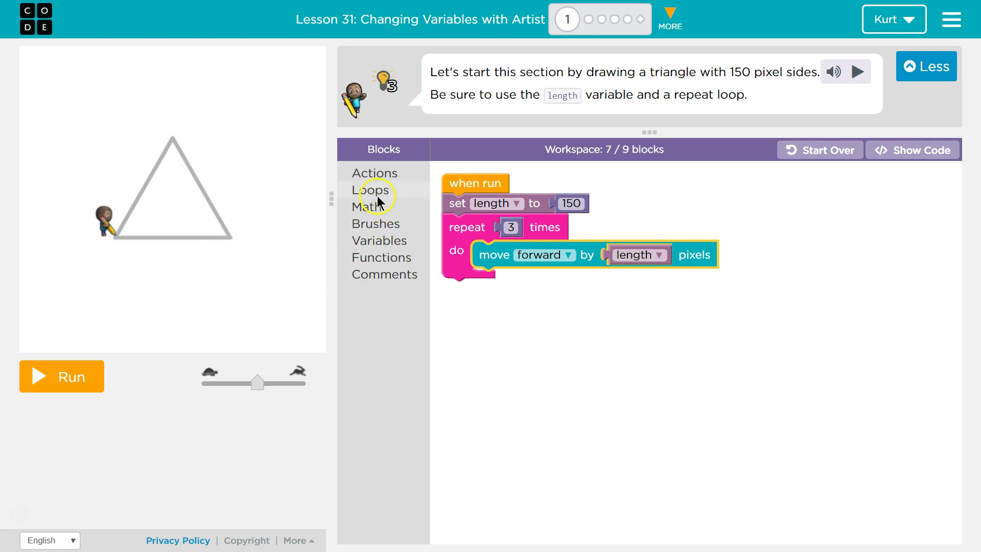
pyautogui.click(375, 173)
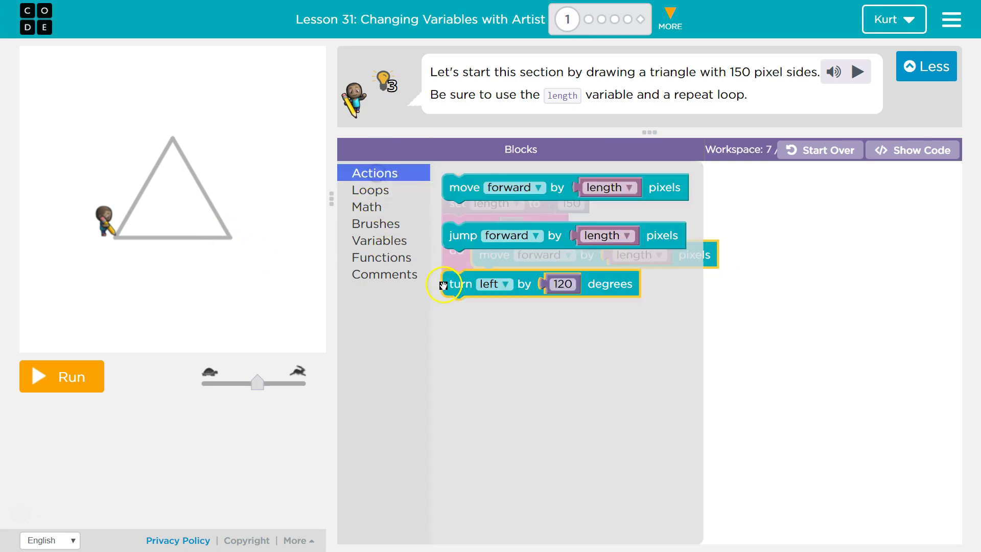
pyautogui.moveTo(444, 287); pyautogui.dragTo(474, 289)
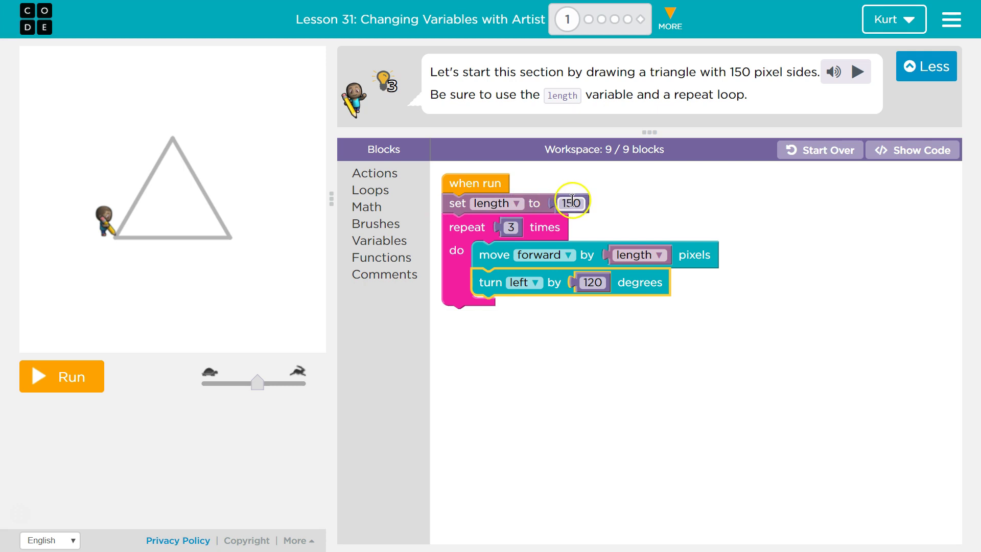
# Confirm the repeat count stays at 3, then run the program to draw the triangle
pyautogui.click(511, 227)
pyautogui.click(544, 227)
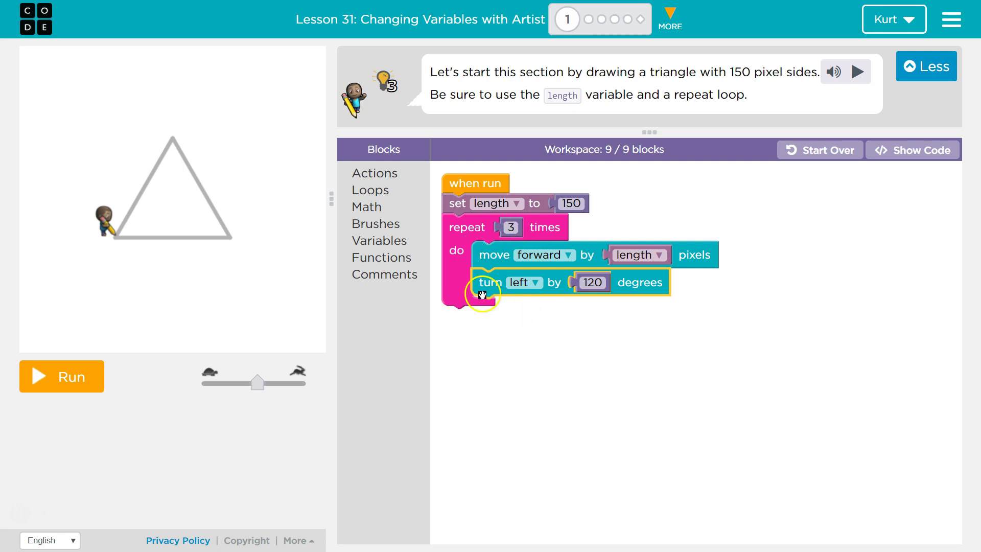
pyautogui.click(65, 376)
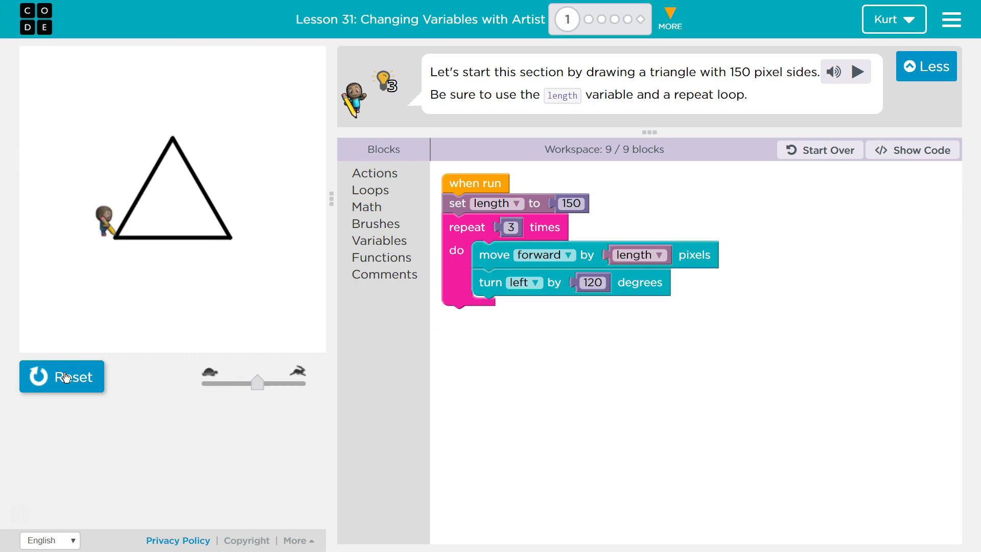